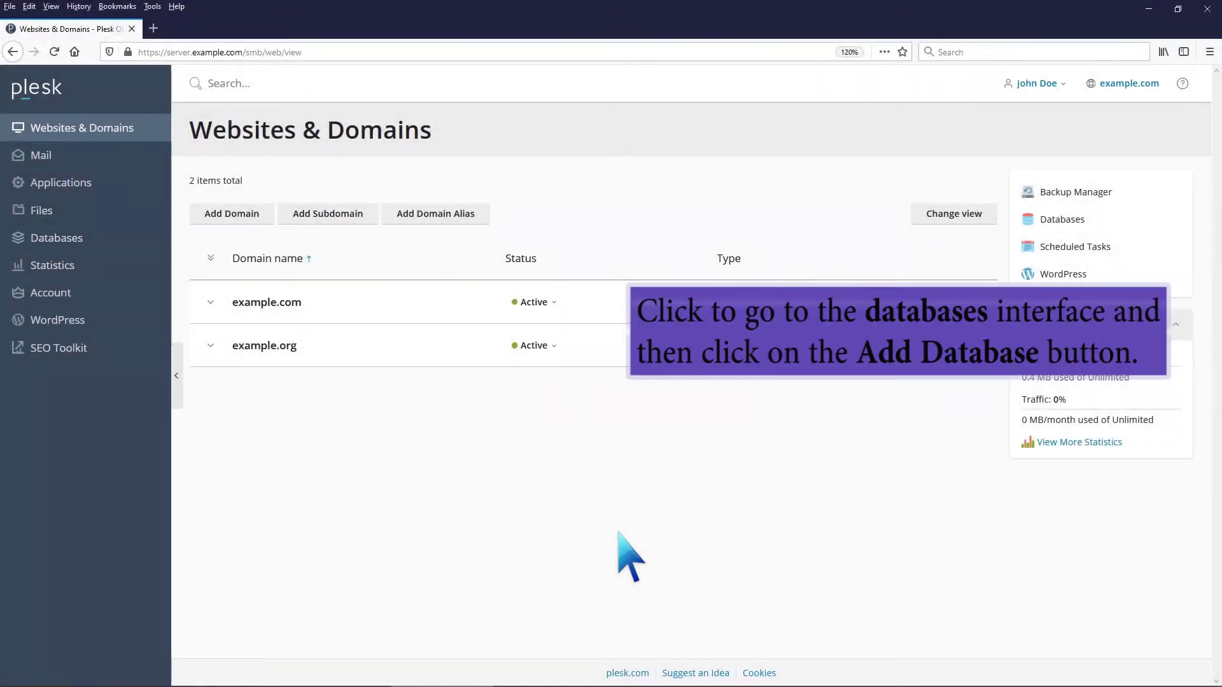
Step: Open the Add a Database form from the Databases section
click(76, 239)
click(230, 208)
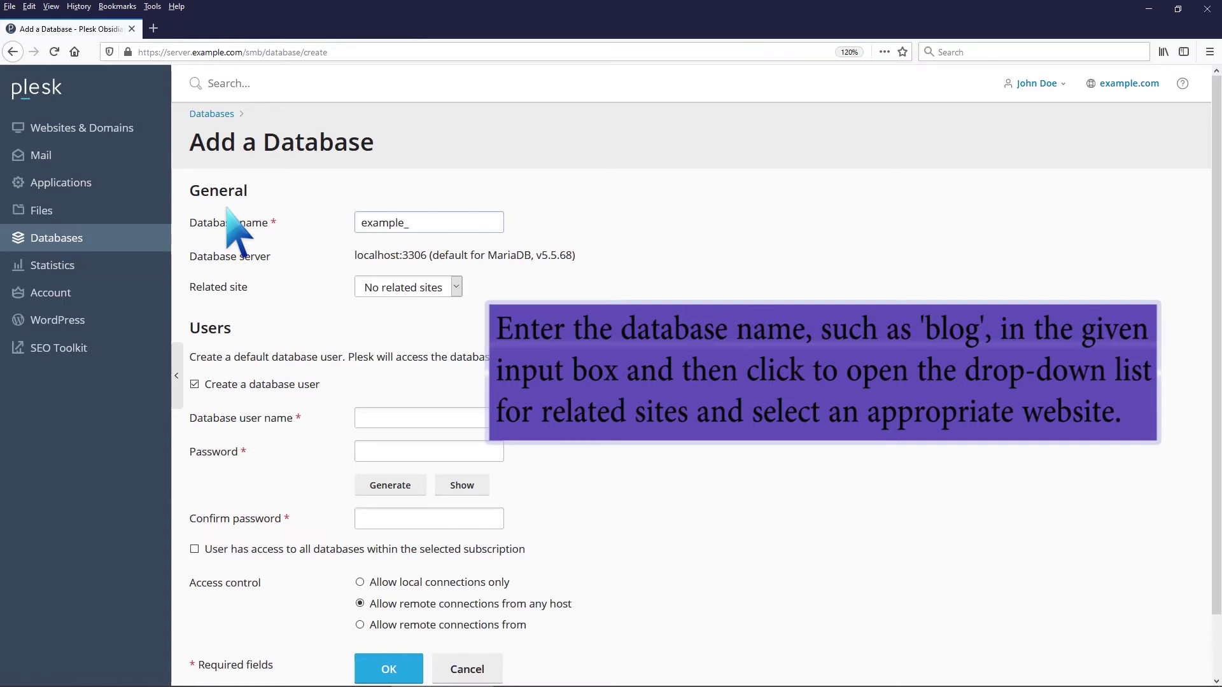
Step: Complete the name as example_blog, choose example.com as related site, and untick 'Create a database user'
click(412, 227)
text(blog)
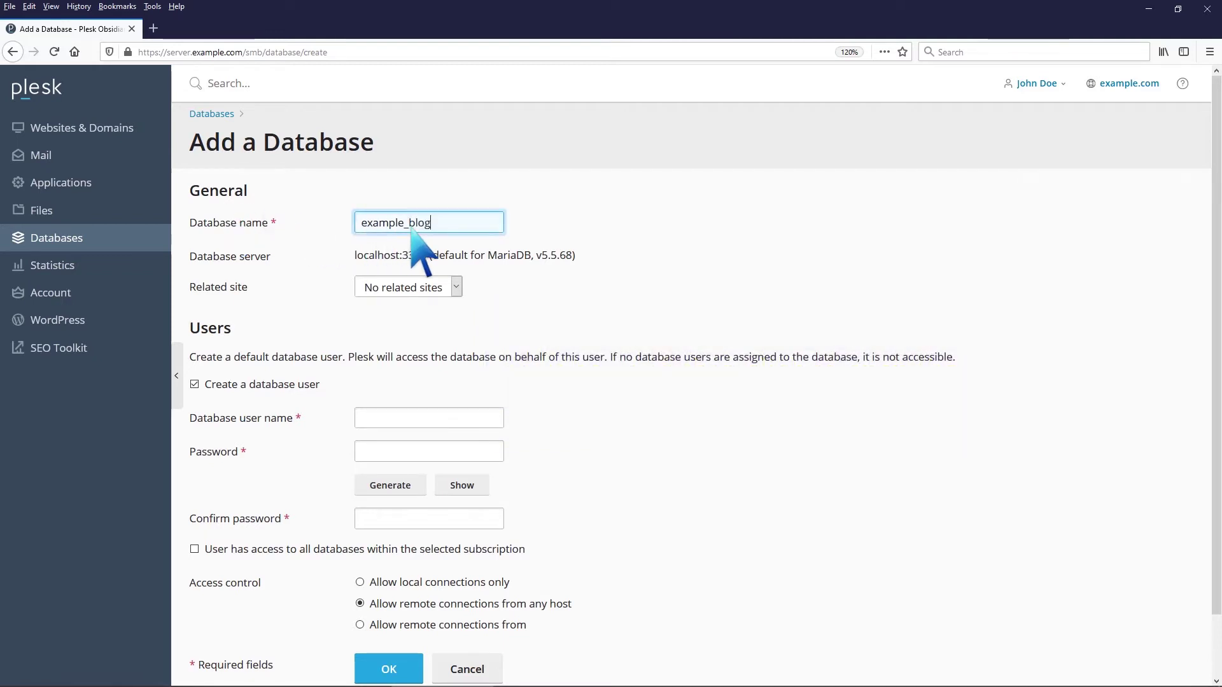
click(457, 287)
click(439, 347)
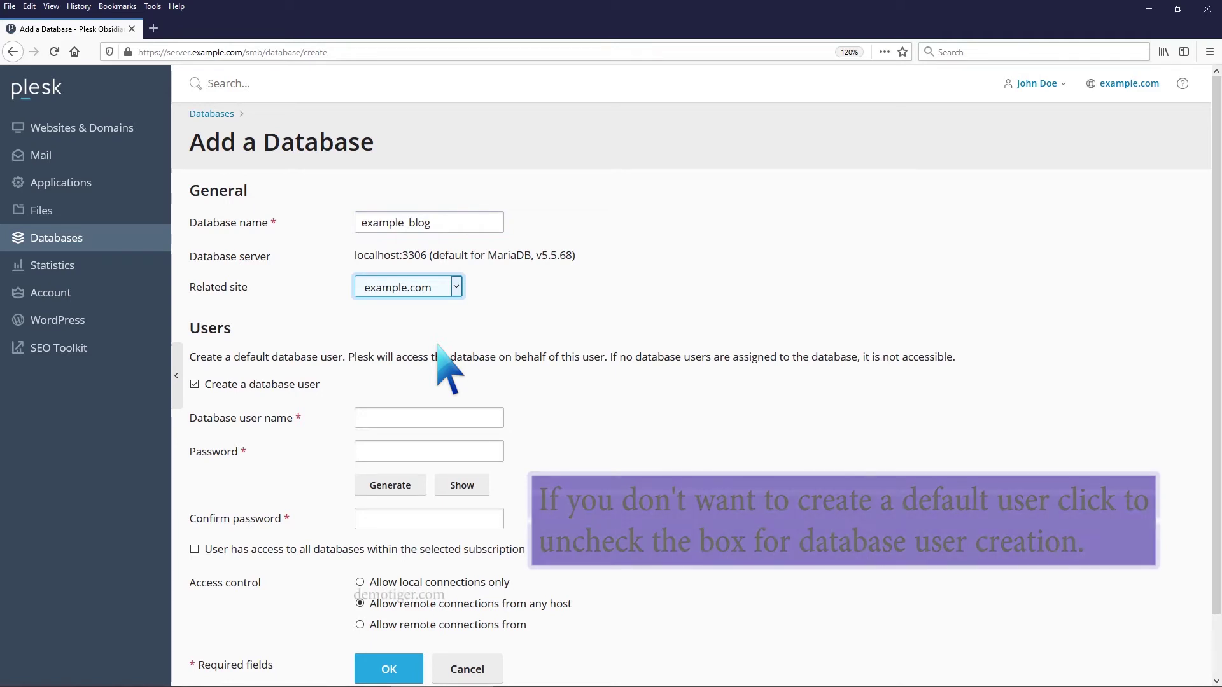
click(194, 384)
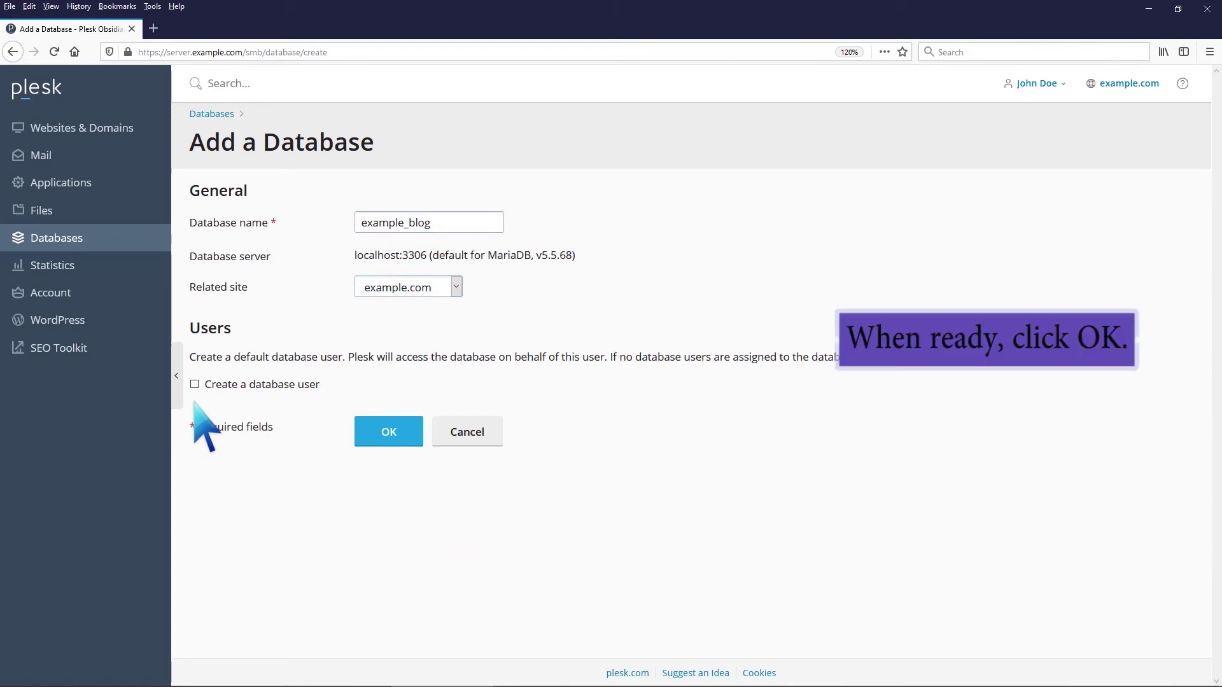
Step: Submit the form with OK to create the example_blog database
click(375, 436)
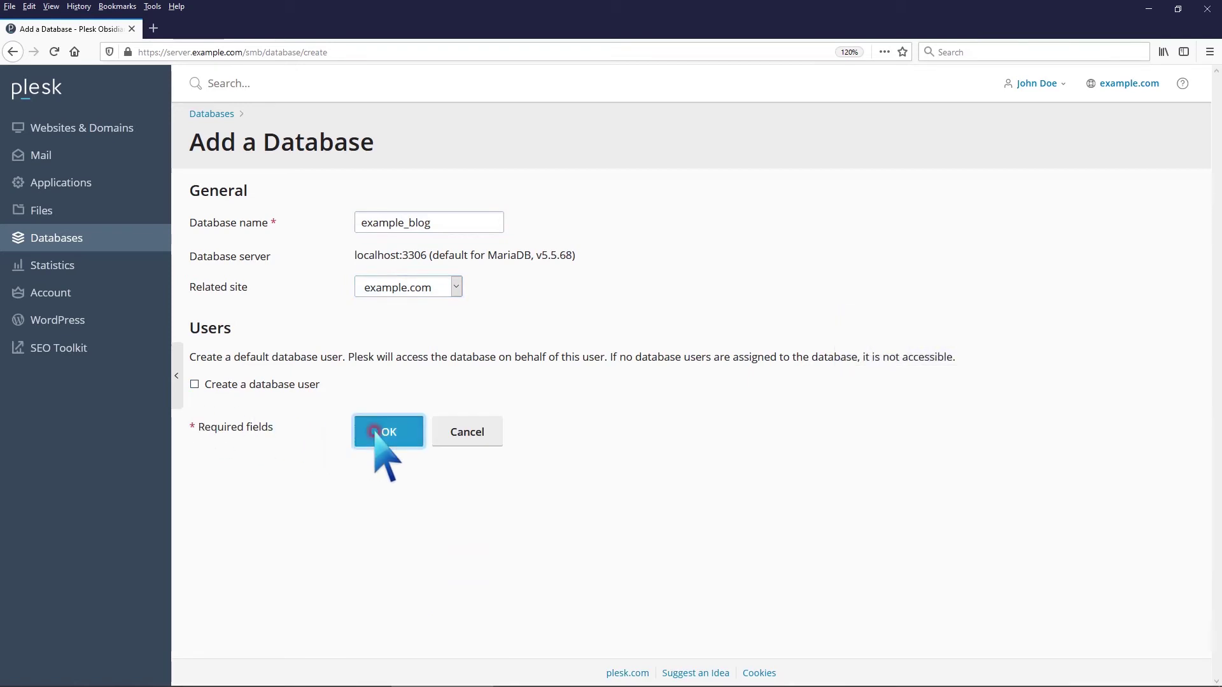